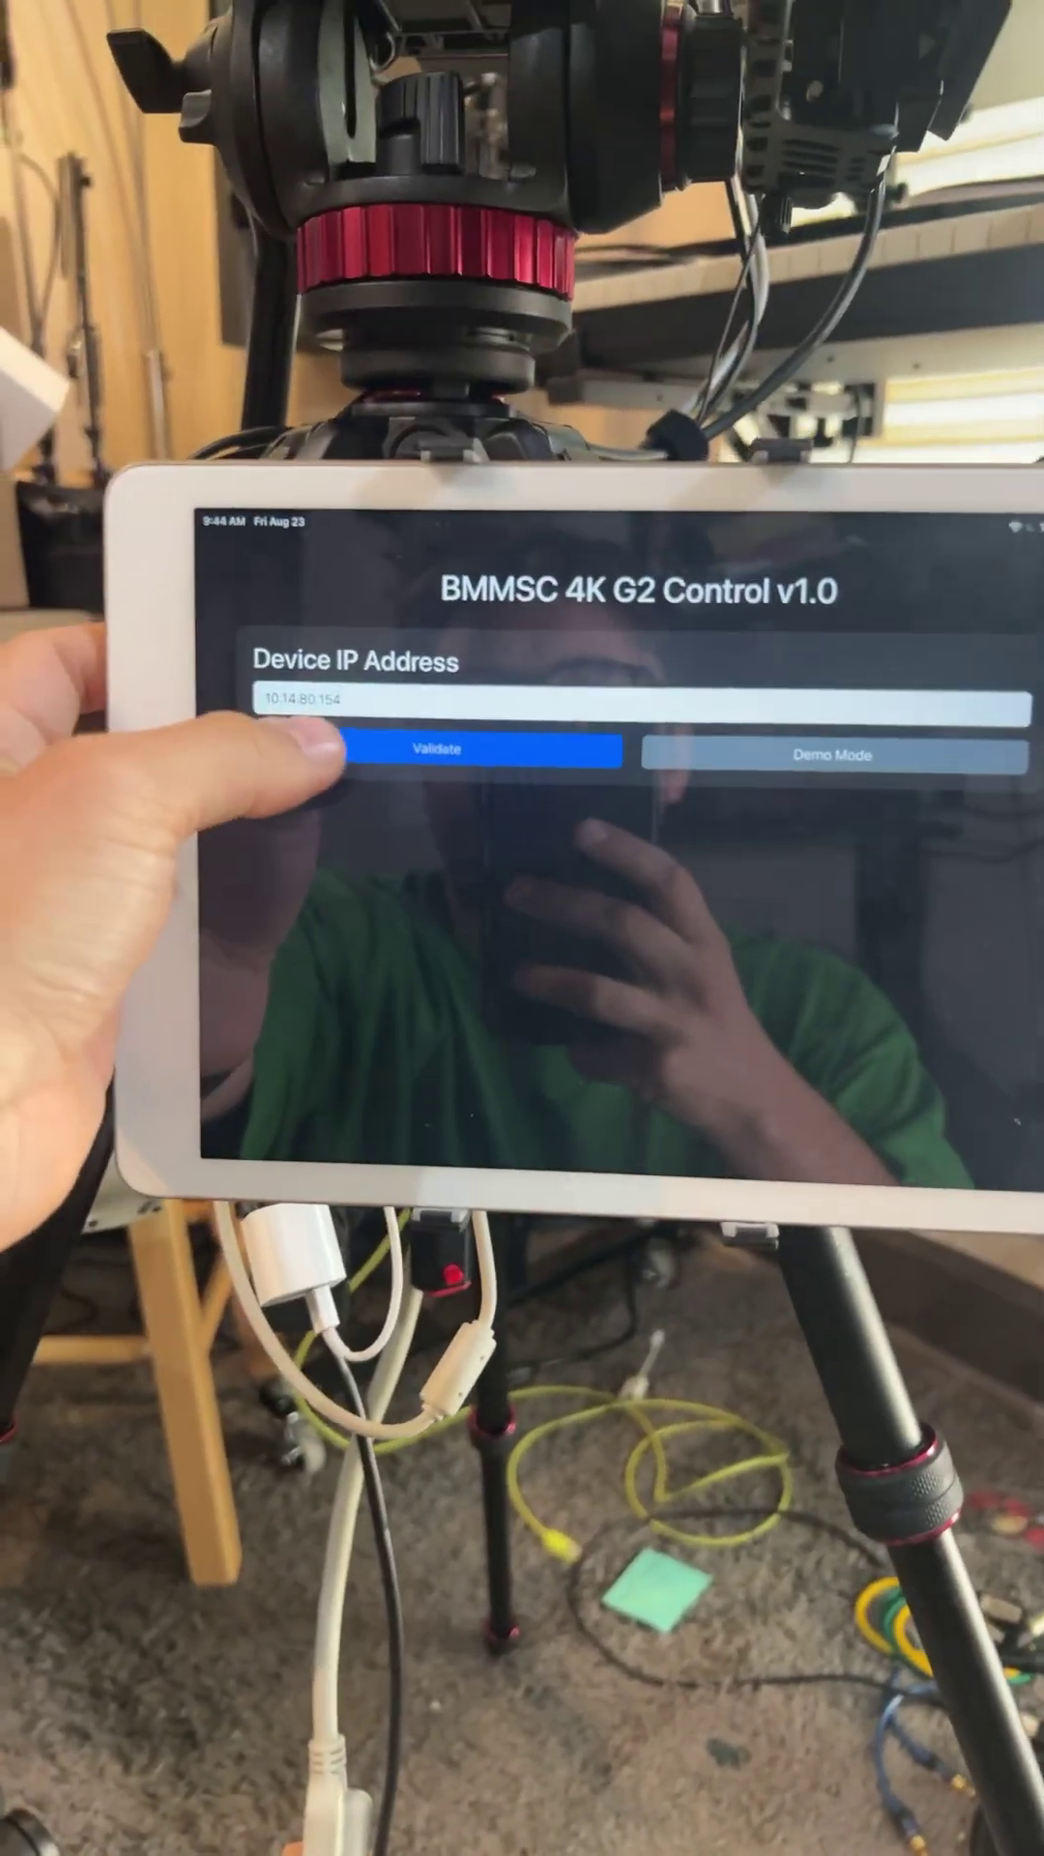
Step: Validate the entered Device IP Address to connect and show the System and Transport controls
click(363, 749)
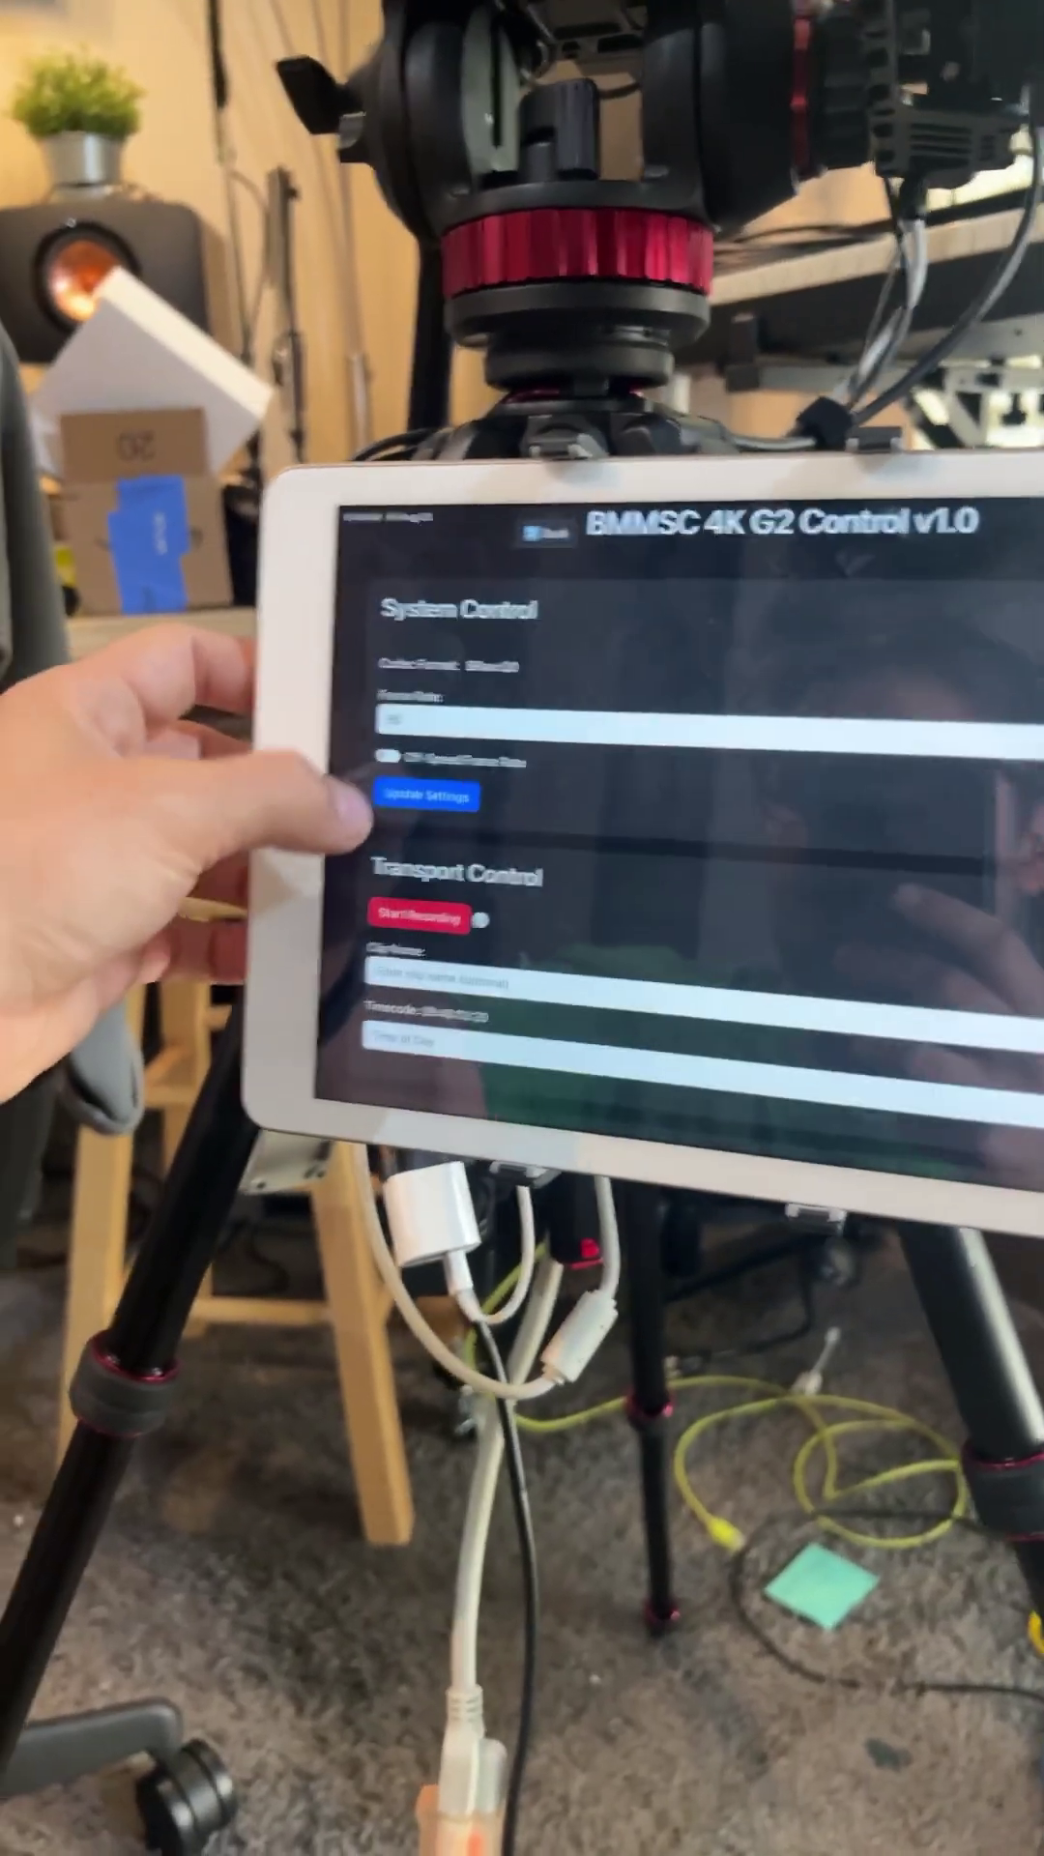
scroll(348, 683, down, 3)
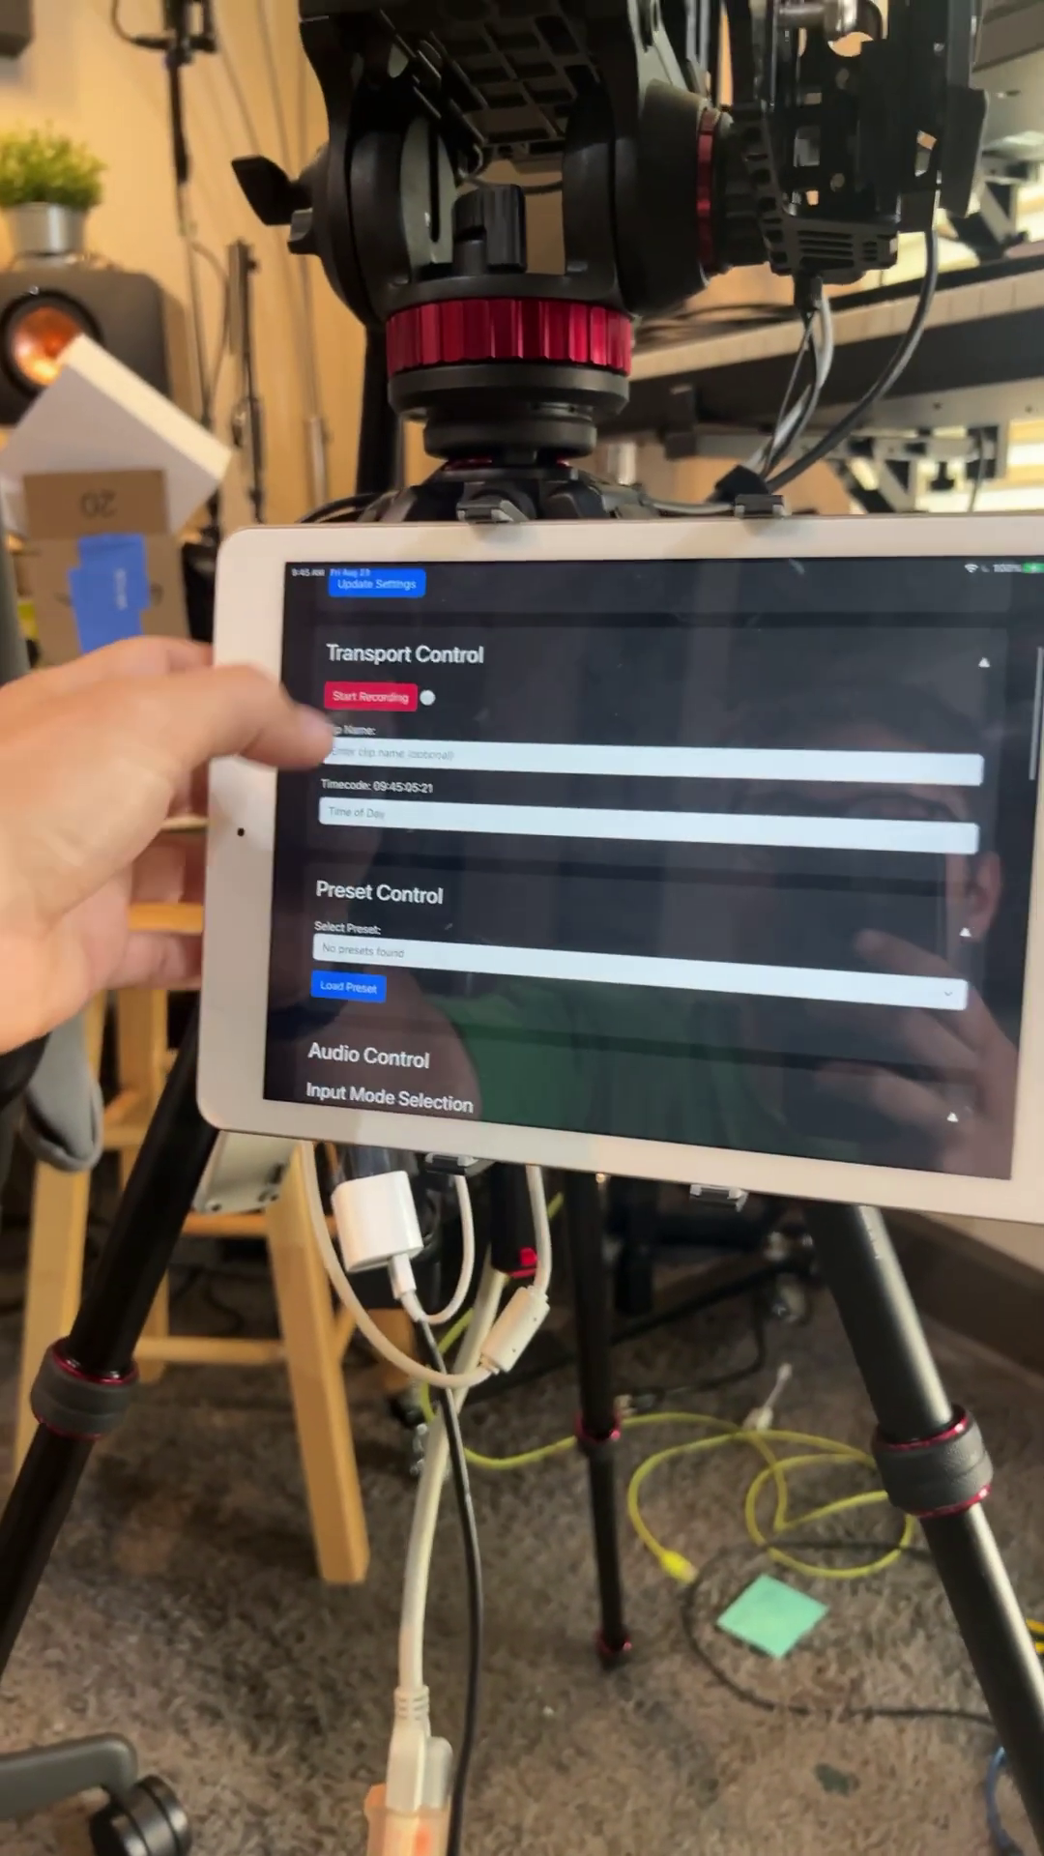
scroll(334, 783, down, 2)
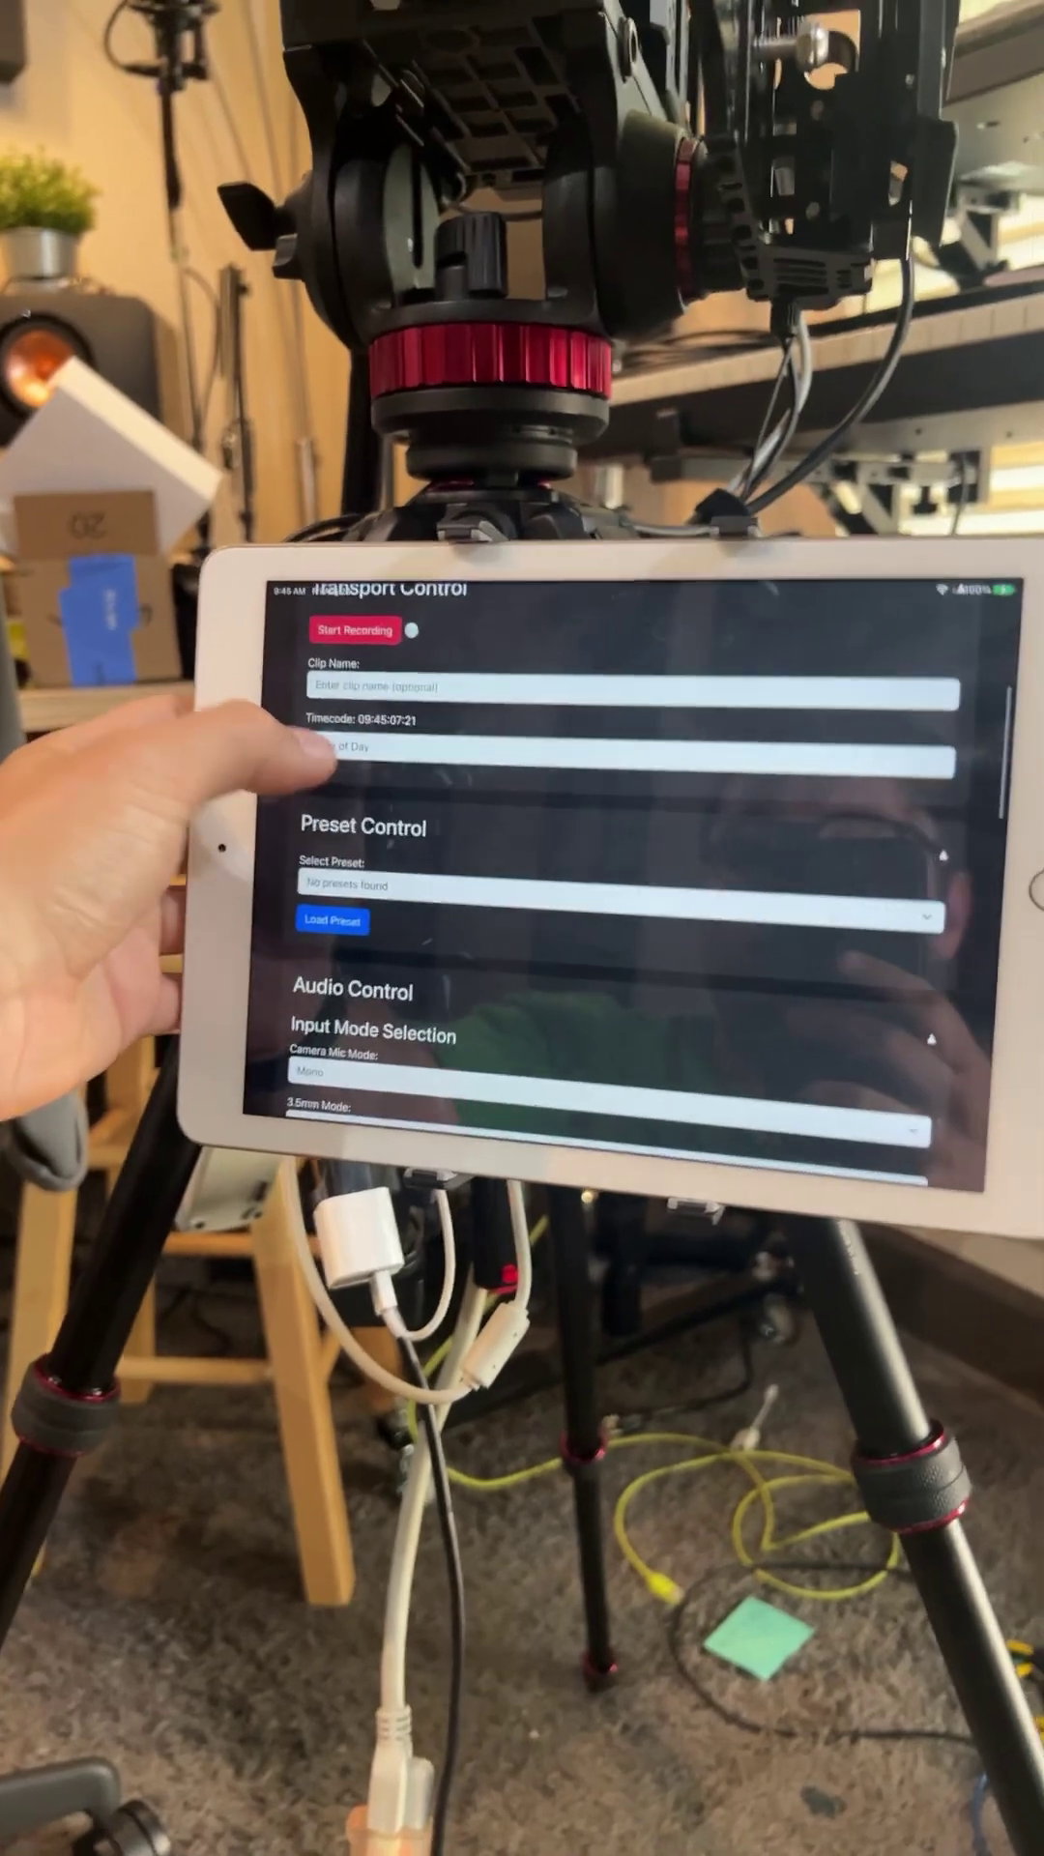
scroll(319, 812, down, 3)
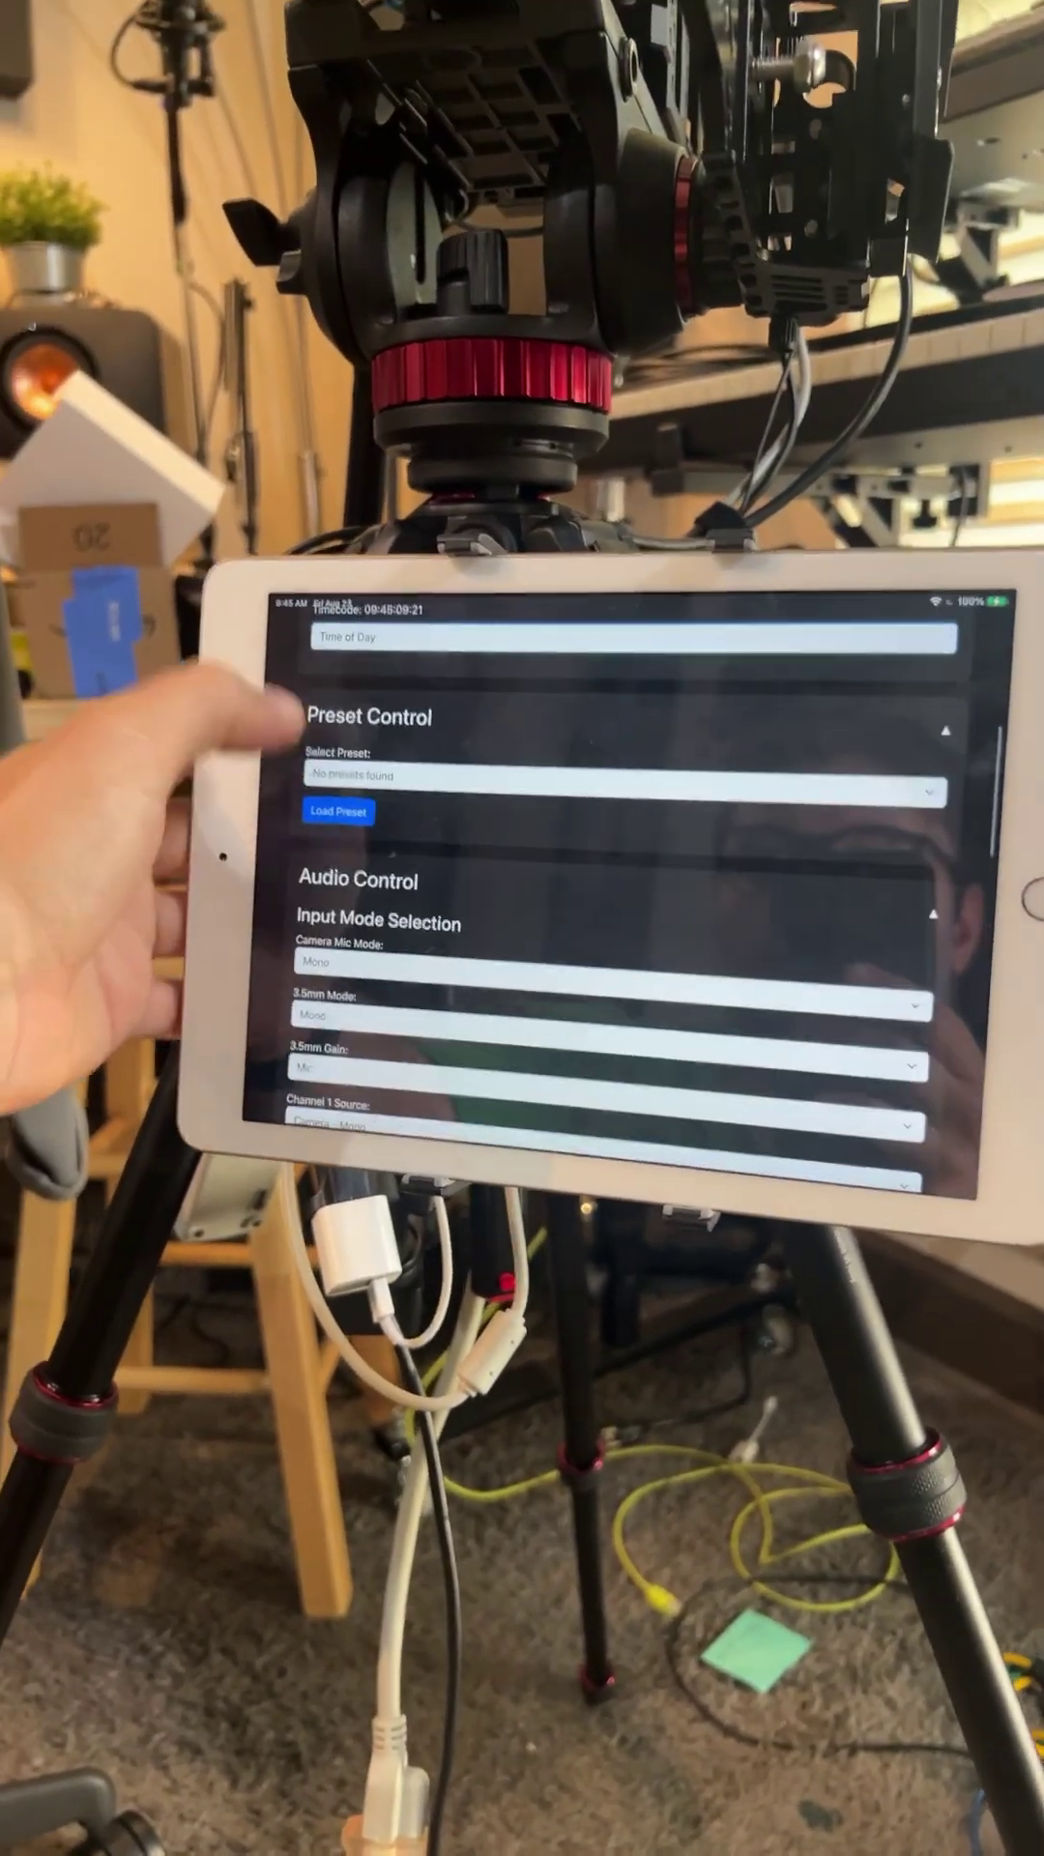
scroll(319, 870, down, 3)
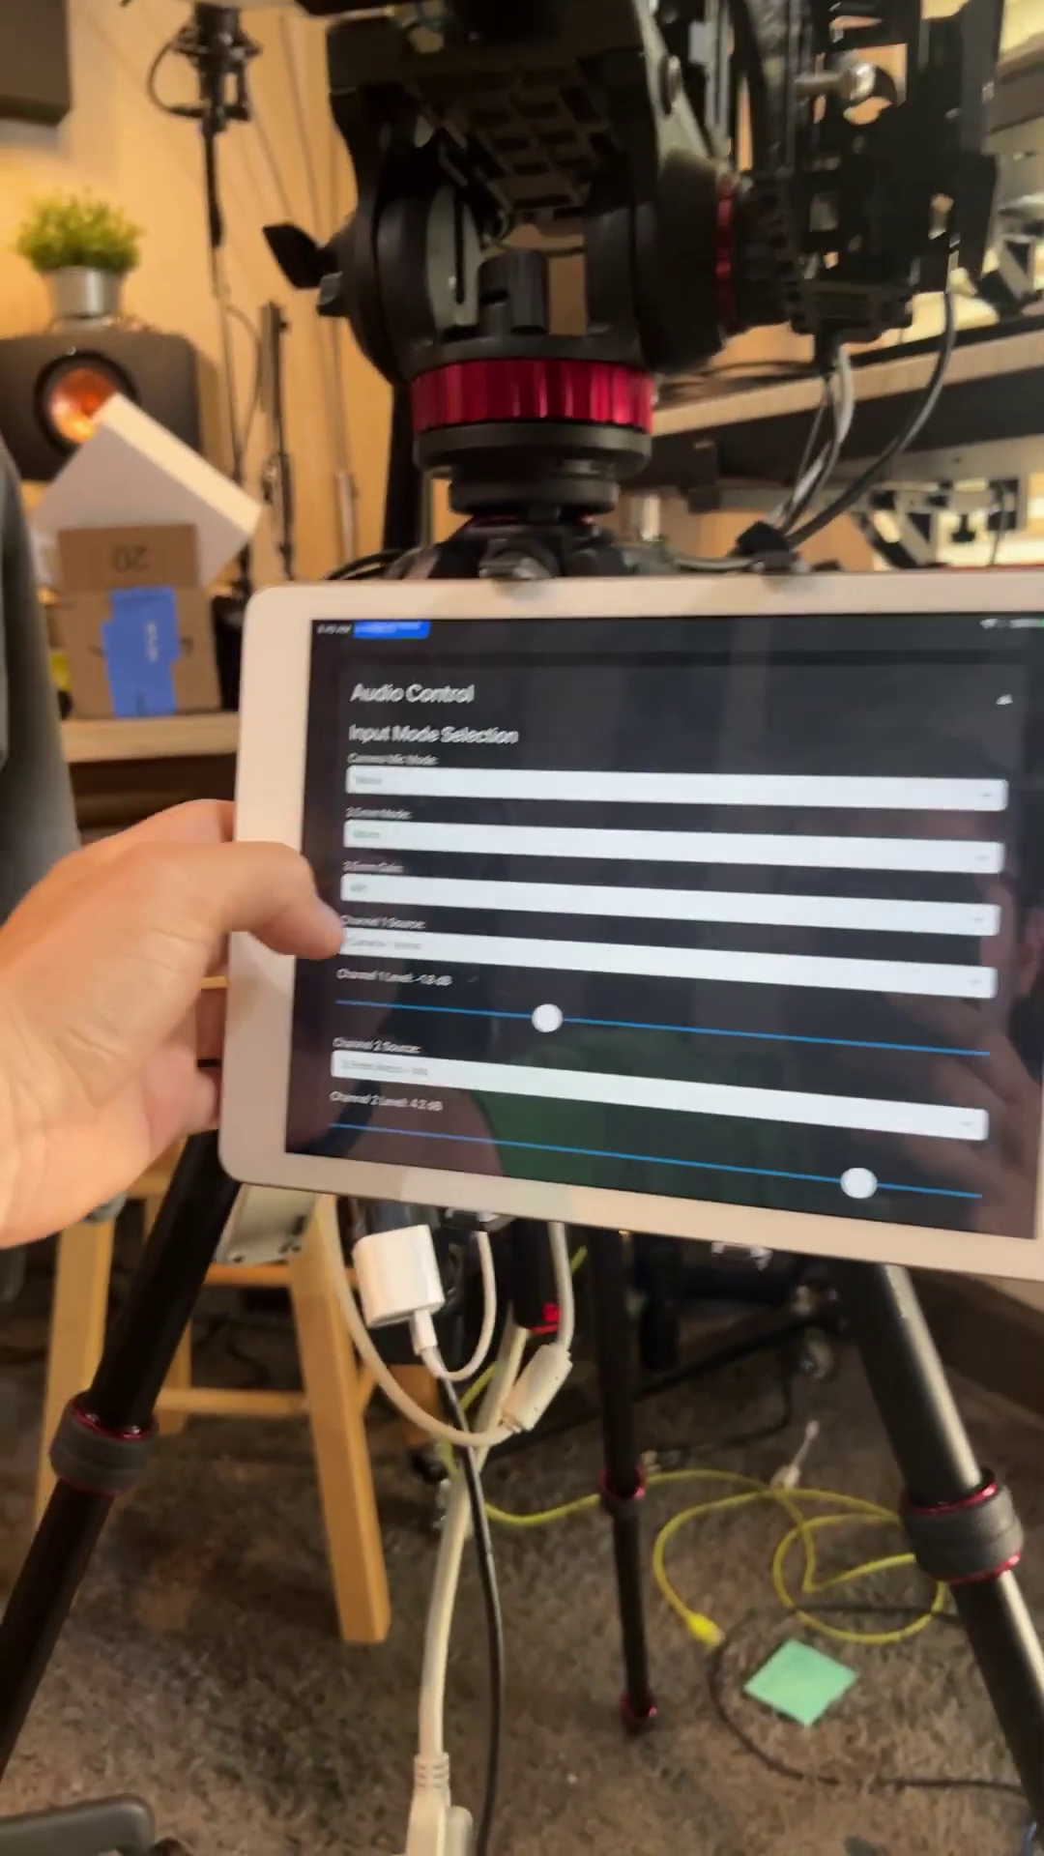
scroll(333, 899, down, 4)
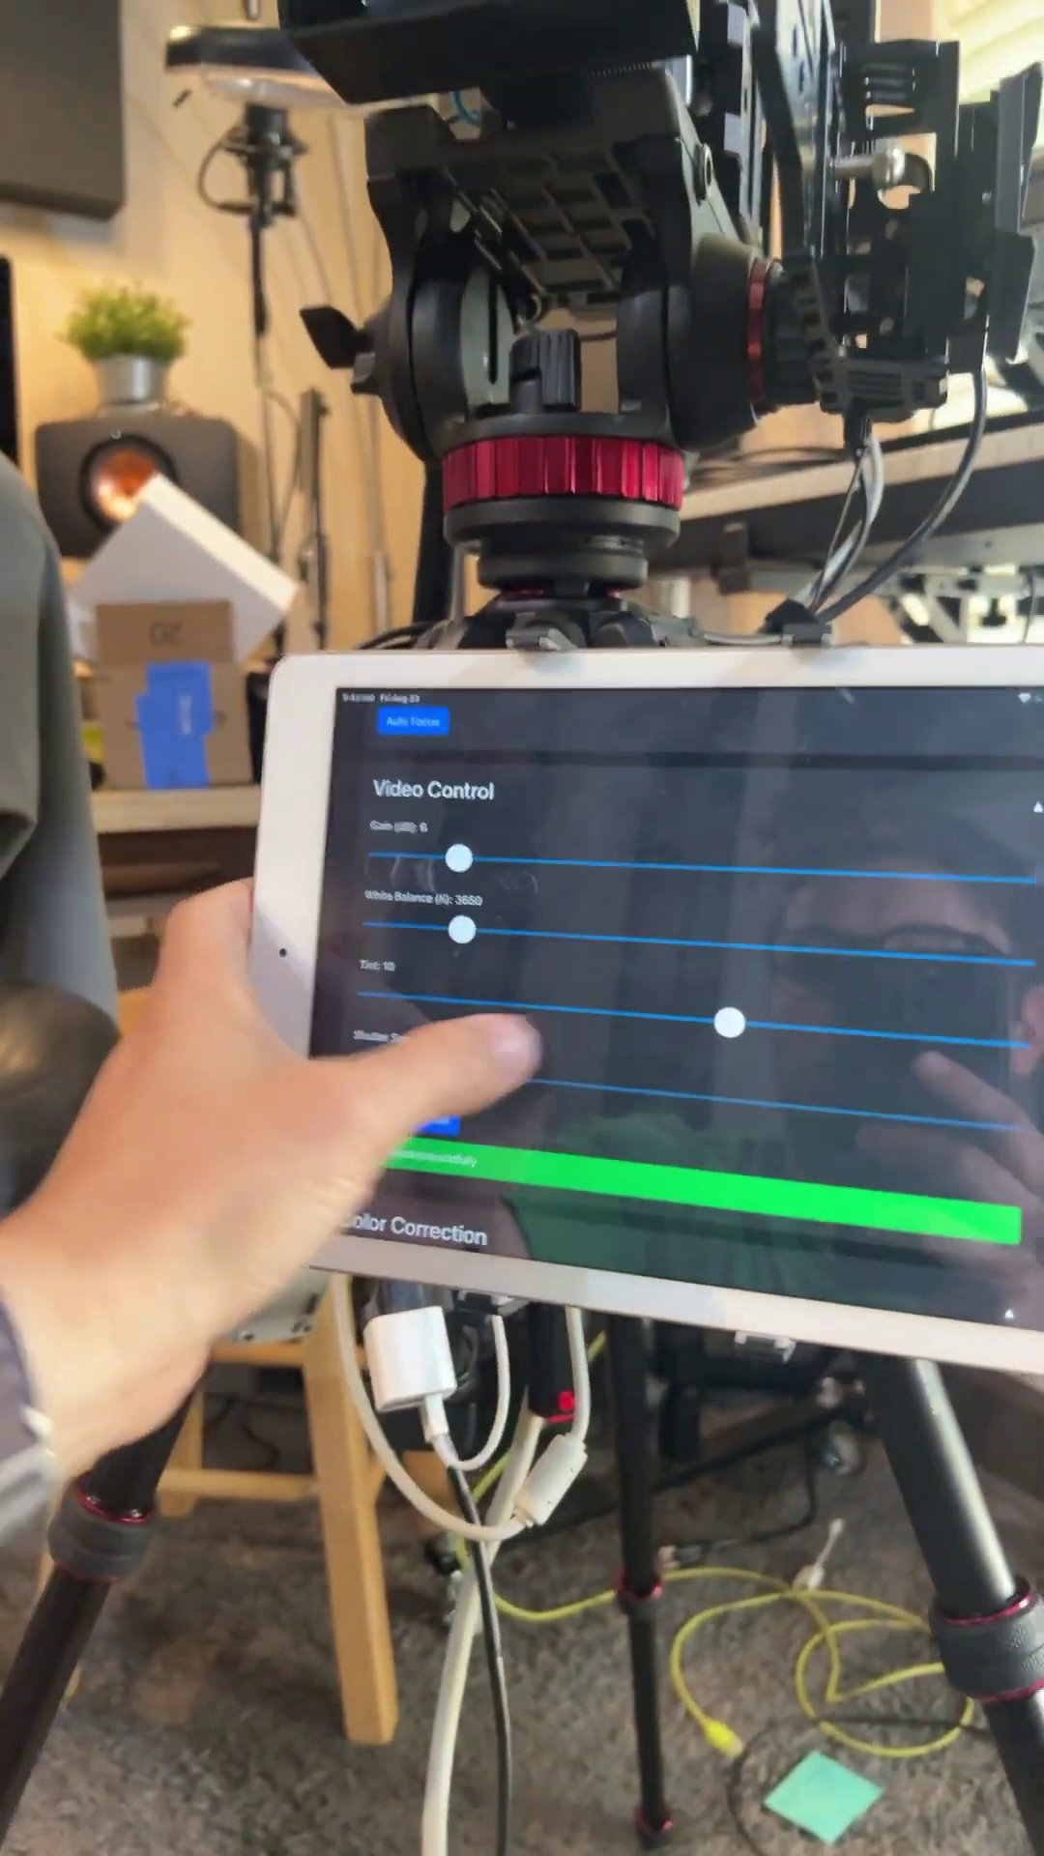
scroll(435, 1045, down, 4)
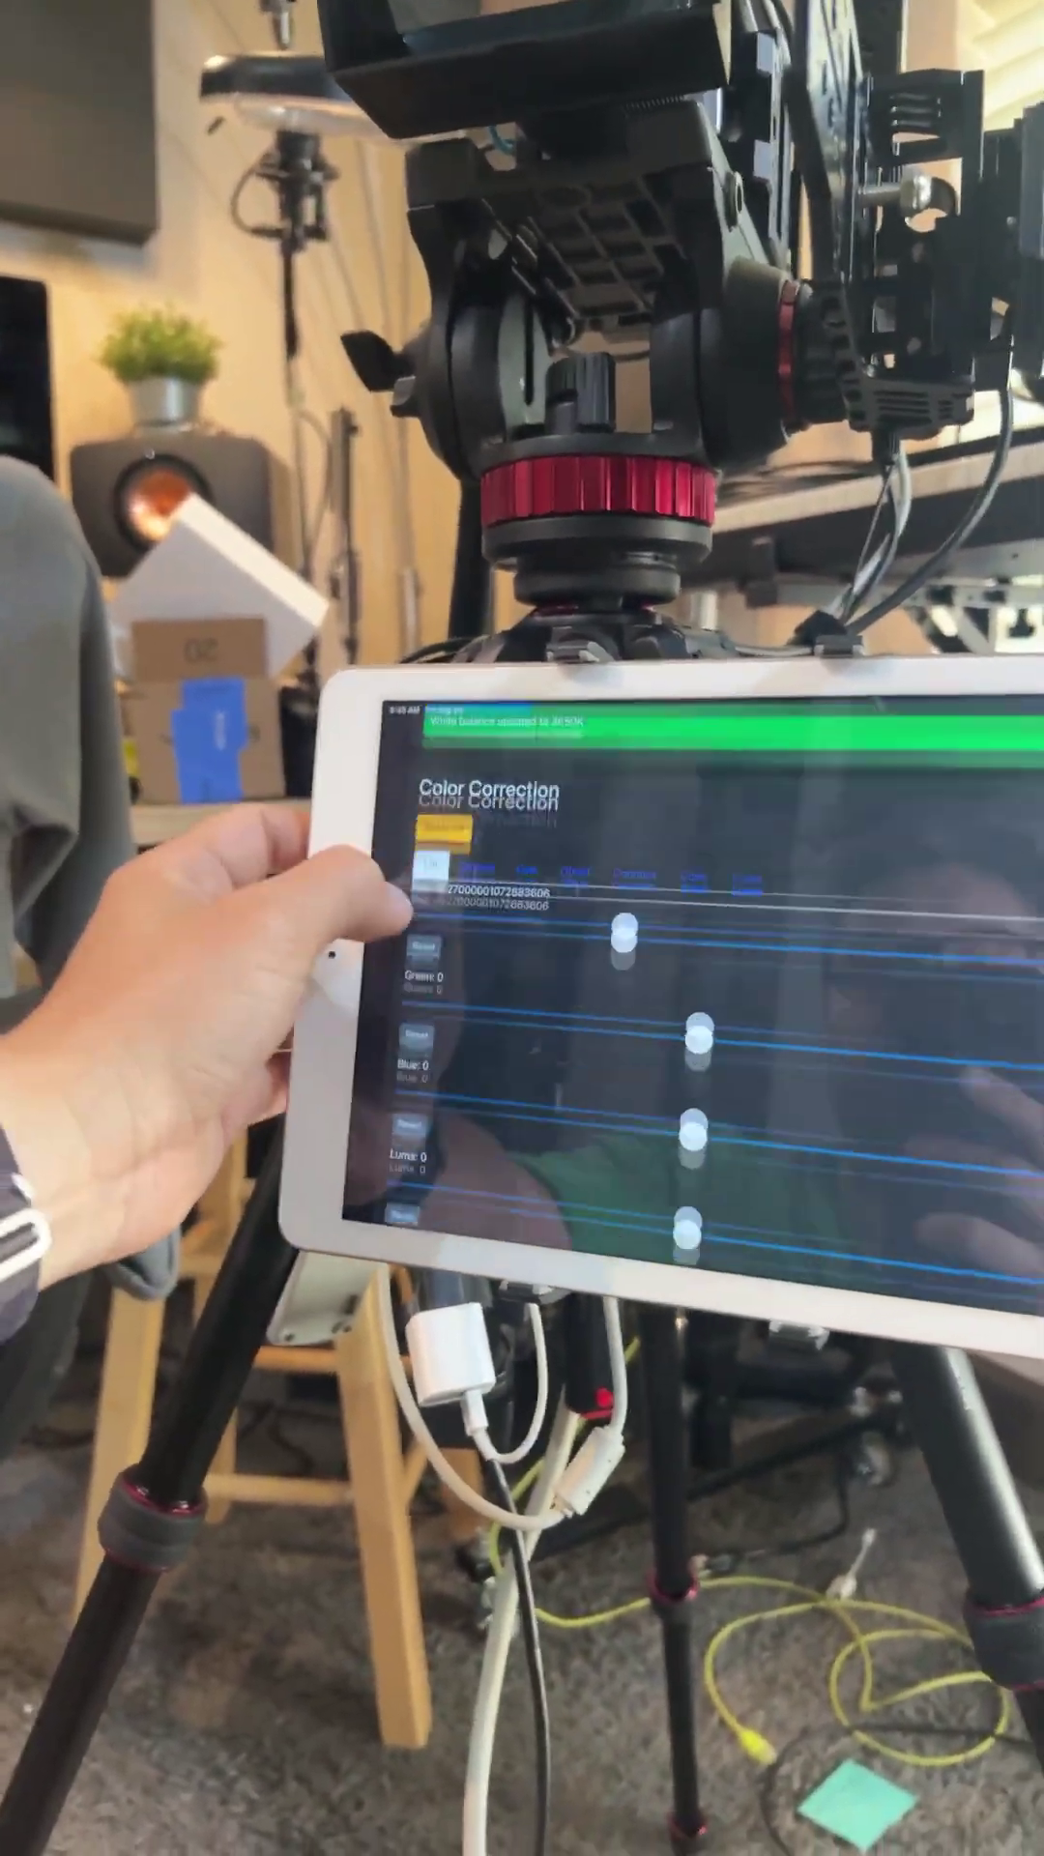